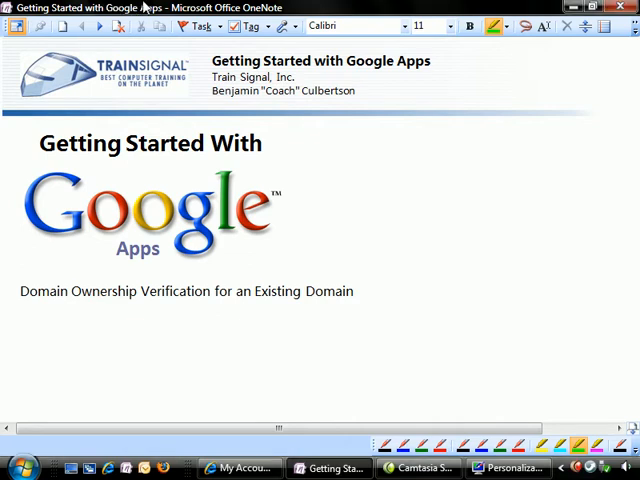
Move to 'The Configuration-1' notes page listing the two critical domain tasks.
{"action": "left_click", "coordinate": [100, 26]}
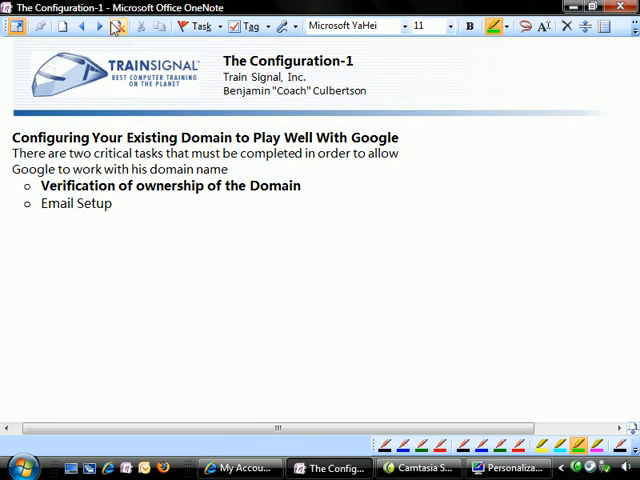
Jump ahead in the notes to the verification options, then return to the top.
{"action": "key", "text": "ctrl+End"}
{"action": "left_click_drag", "start_coordinate": [633, 212], "coordinate": [633, 60]}
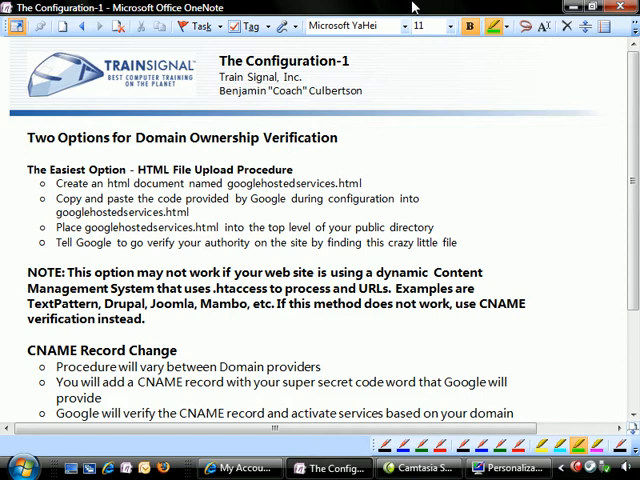
{"action": "left_click_drag", "start_coordinate": [633, 171], "coordinate": [633, 318]}
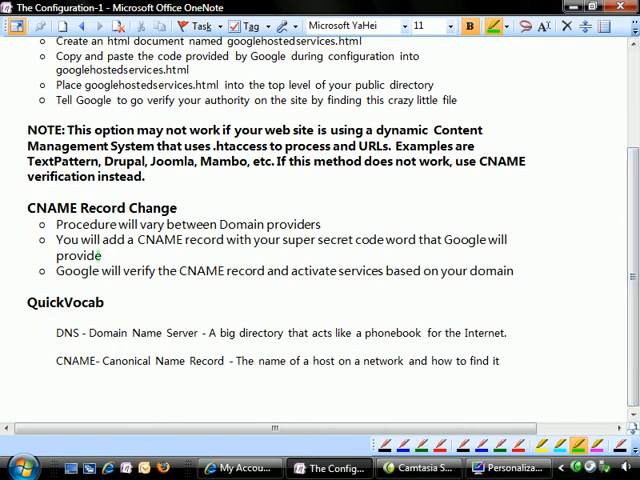
Mark the 'CNAME Record Change' heading with the green highlighter.
{"action": "left_click_drag", "start_coordinate": [26, 208], "coordinate": [177, 208]}
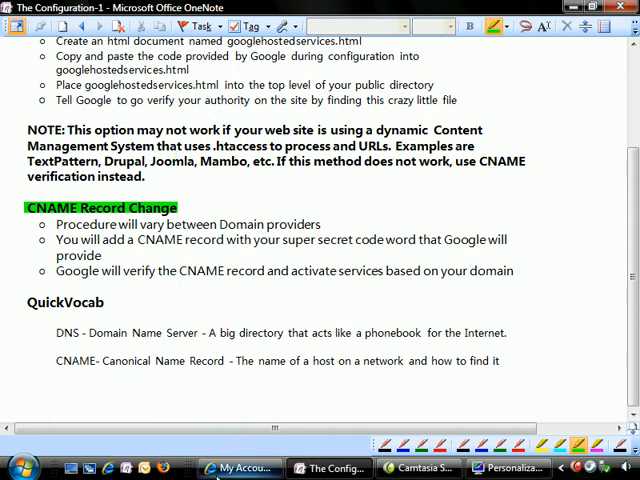
Switch to Internet Explorer's Google Apps tab and show the domain Dashboard.
{"action": "left_click", "coordinate": [245, 467]}
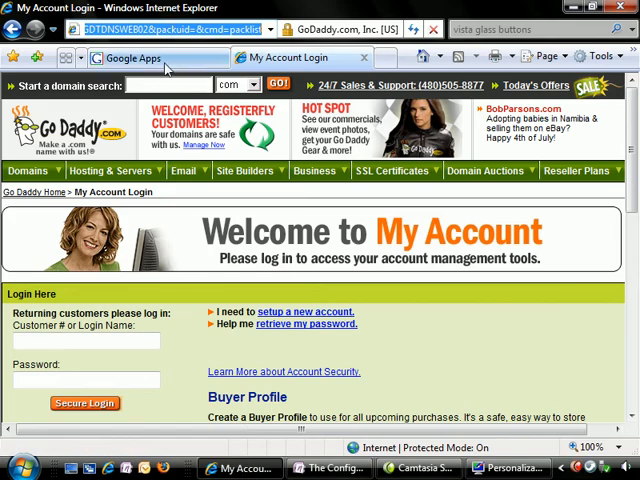
{"action": "left_click", "coordinate": [120, 58]}
{"action": "left_click", "coordinate": [311, 196]}
{"action": "scroll", "coordinate": [311, 190], "scroll_direction": "up", "scroll_amount": 3}
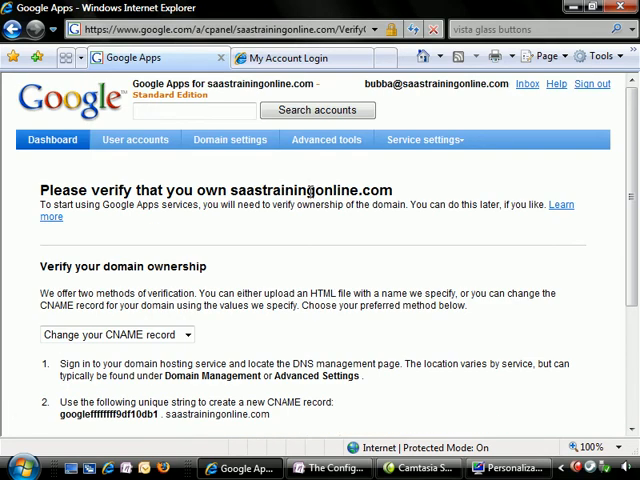
{"action": "left_click", "coordinate": [52, 139]}
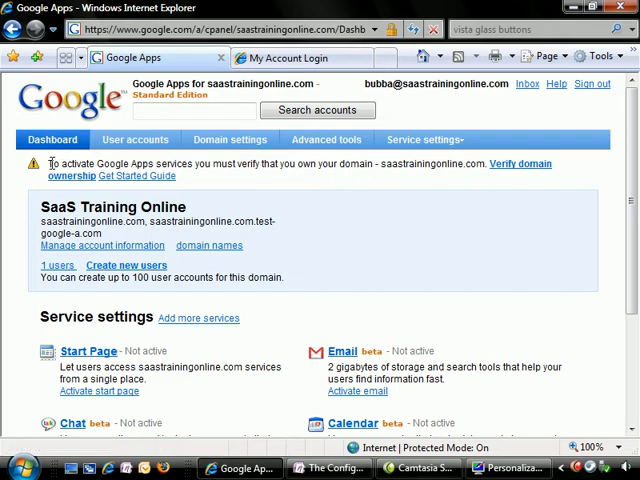
Point out the notice that domain ownership of saastrainingonline.com is unverified.
{"action": "left_click_drag", "start_coordinate": [48, 163], "coordinate": [485, 163]}
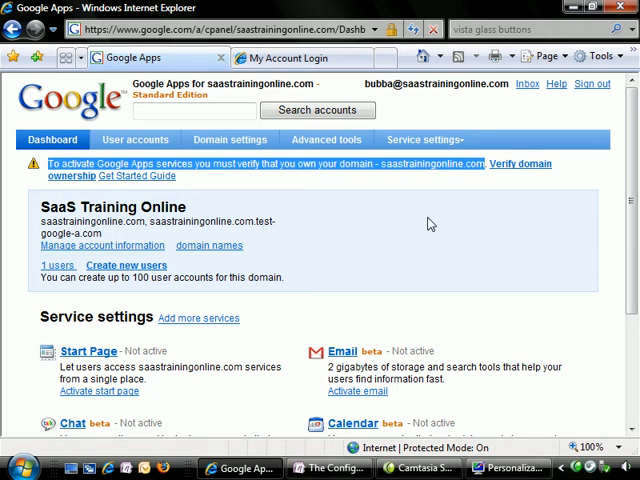
{"action": "left_click", "coordinate": [470, 210]}
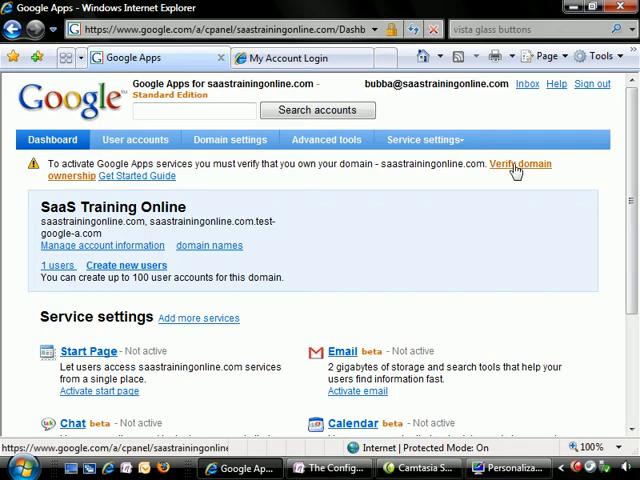
Start domain ownership verification and choose the 'Upload an HTML file' method.
{"action": "left_click", "coordinate": [515, 167]}
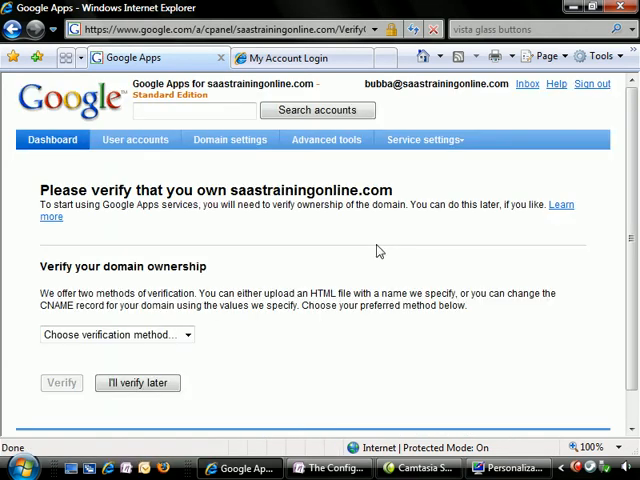
{"action": "scroll", "coordinate": [230, 265], "scroll_direction": "down", "scroll_amount": 1}
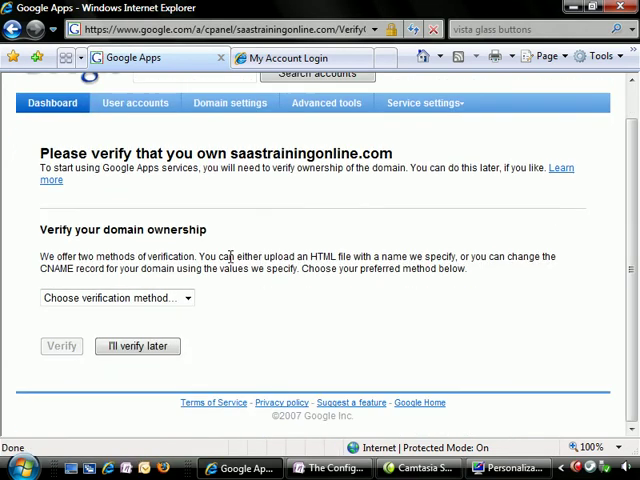
{"action": "left_click", "coordinate": [189, 299]}
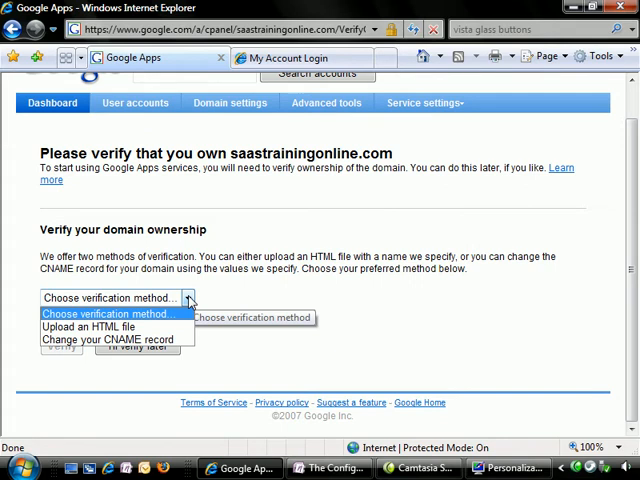
{"action": "left_click", "coordinate": [88, 326]}
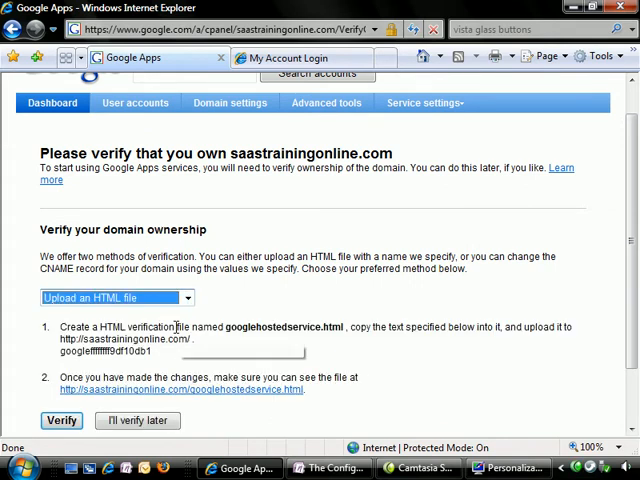
{"action": "scroll", "coordinate": [277, 311], "scroll_direction": "down", "scroll_amount": 1}
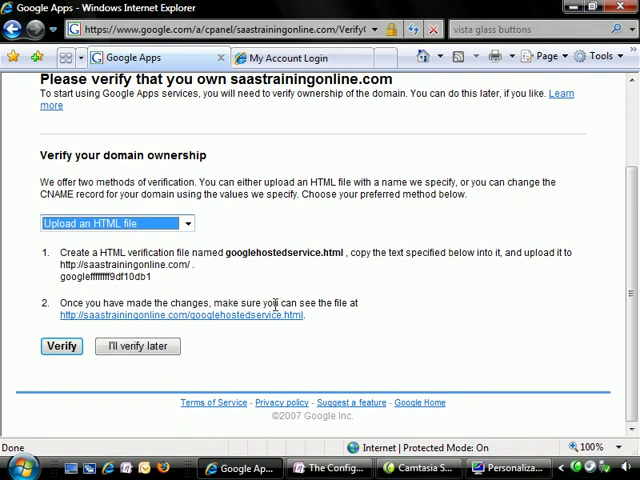
Point out the googlehostedservice.html file name and its unique verification string.
{"action": "left_click", "coordinate": [226, 256]}
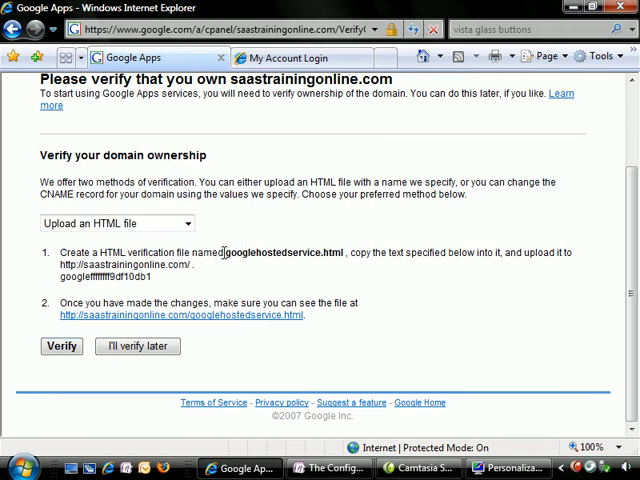
{"action": "left_click_drag", "start_coordinate": [226, 253], "coordinate": [347, 253]}
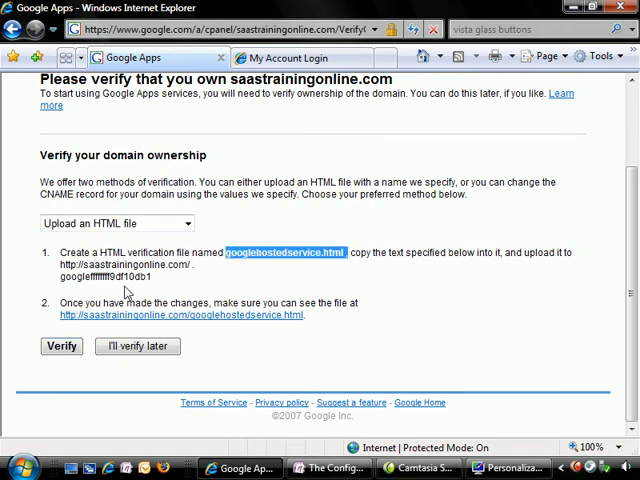
{"action": "left_click_drag", "start_coordinate": [60, 277], "coordinate": [151, 277]}
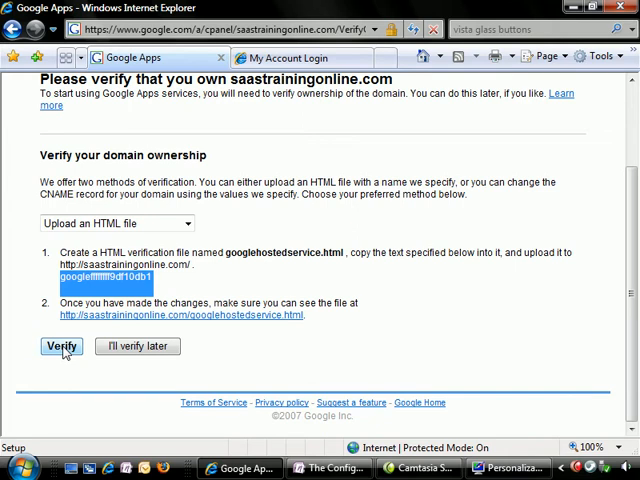
{"action": "left_click", "coordinate": [188, 224]}
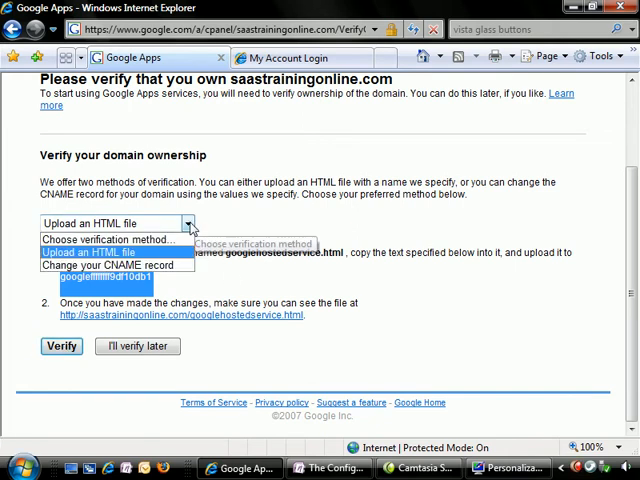
Choose 'Change your CNAME record' and select the unique CNAME string targeting google.com.
{"action": "left_click", "coordinate": [179, 266]}
{"action": "scroll", "coordinate": [420, 335], "scroll_direction": "down", "scroll_amount": 3}
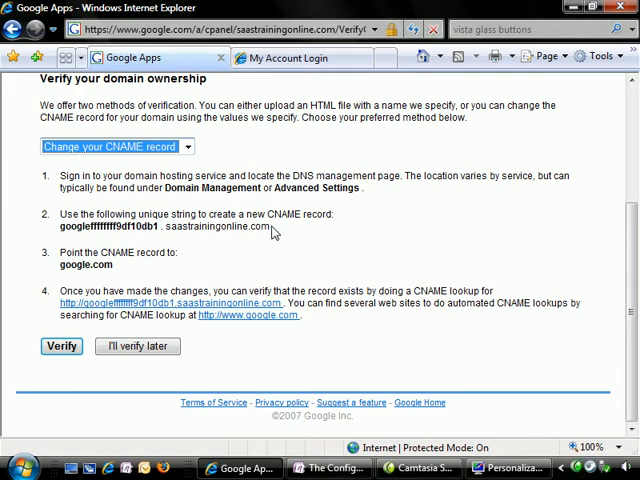
{"action": "left_click_drag", "start_coordinate": [271, 229], "coordinate": [97, 234]}
{"action": "key", "text": "ctrl+c"}
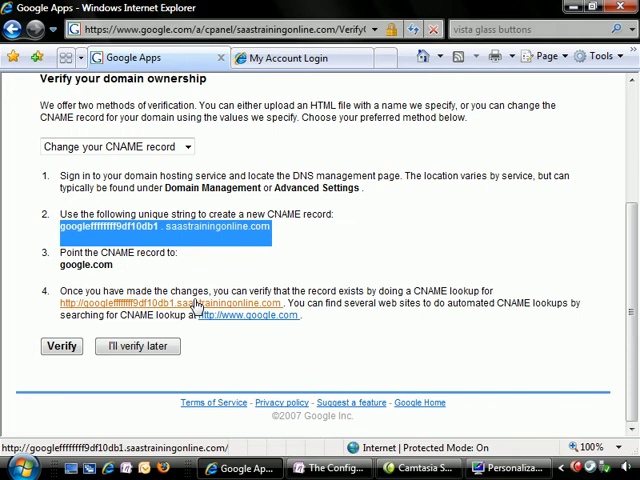
{"action": "left_click", "coordinate": [62, 346]}
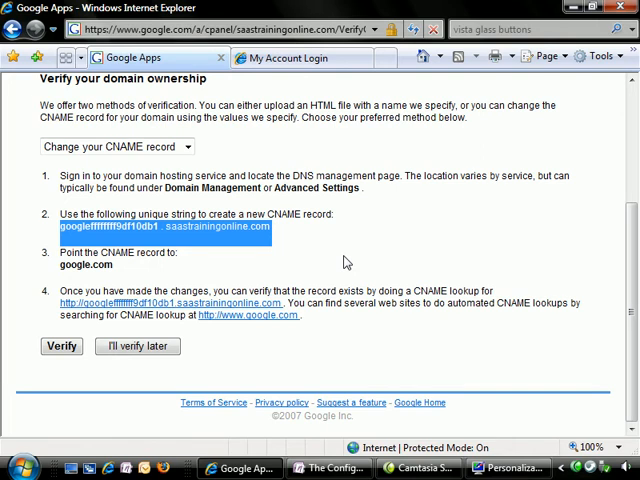
Log in to GoDaddy, go to Domains and enter Total DNS Control for saastrainingonline.com.
{"action": "left_click", "coordinate": [290, 57]}
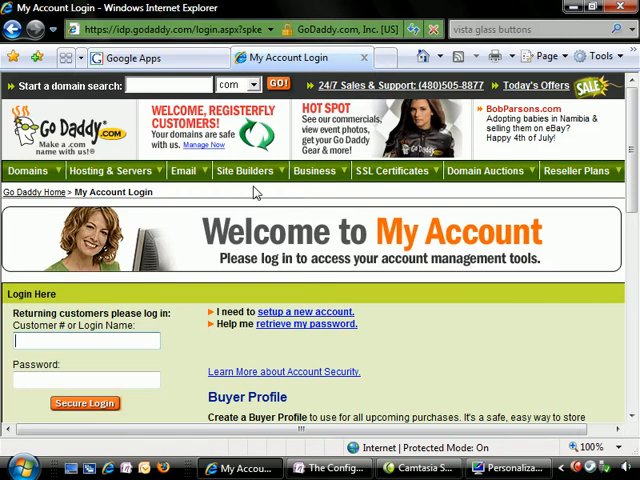
{"action": "scroll", "coordinate": [230, 190], "scroll_direction": "down", "scroll_amount": 2}
{"action": "scroll", "coordinate": [215, 192], "scroll_direction": "down", "scroll_amount": 1}
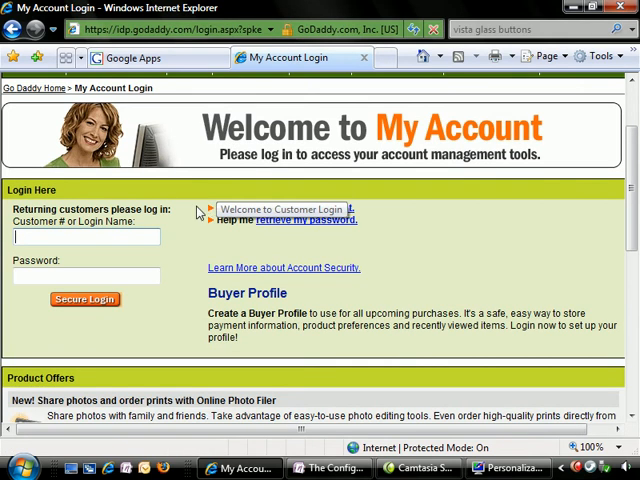
{"action": "left_click", "coordinate": [83, 240]}
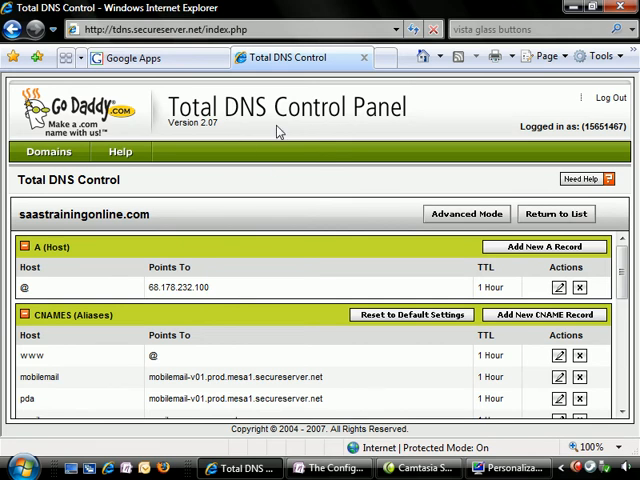
{"action": "left_click", "coordinate": [49, 151]}
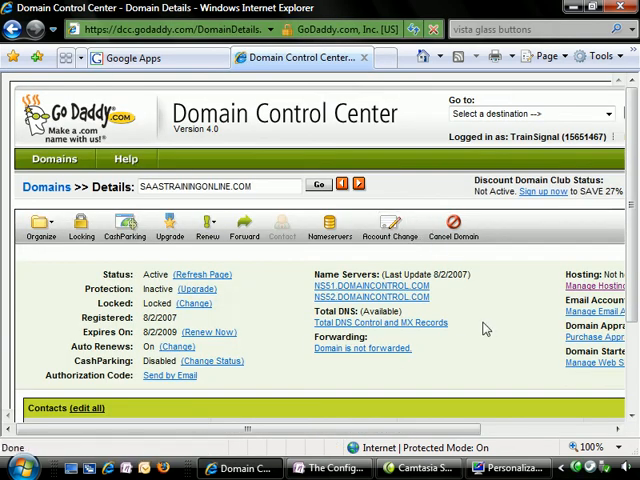
{"action": "scroll", "coordinate": [262, 293], "scroll_direction": "down", "scroll_amount": 3}
{"action": "scroll", "coordinate": [266, 293], "scroll_direction": "down", "scroll_amount": 3}
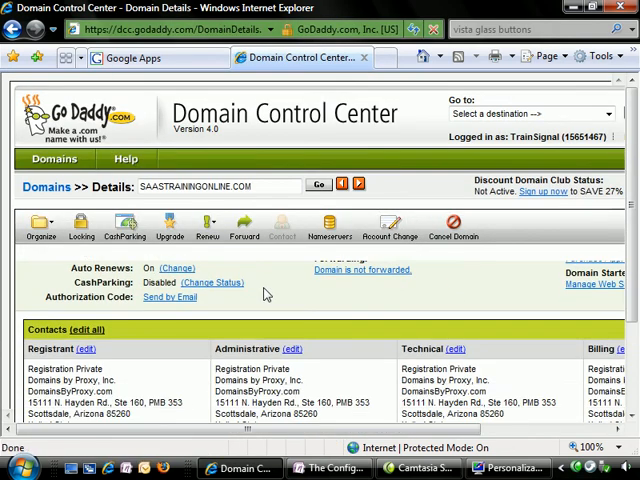
{"action": "scroll", "coordinate": [266, 293], "scroll_direction": "up", "scroll_amount": 2}
{"action": "scroll", "coordinate": [266, 293], "scroll_direction": "up", "scroll_amount": 2}
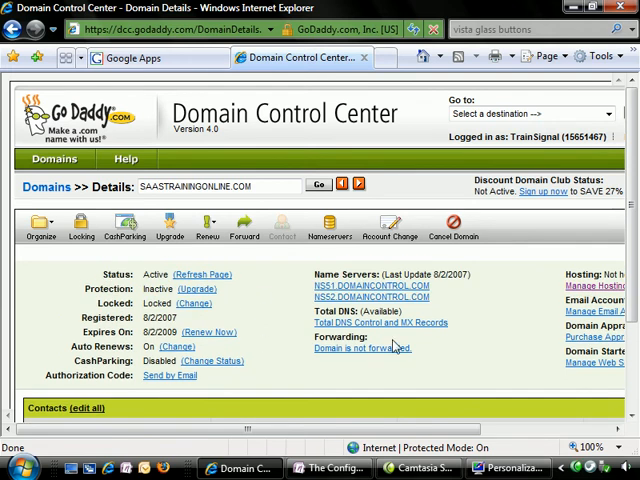
{"action": "left_click", "coordinate": [362, 325]}
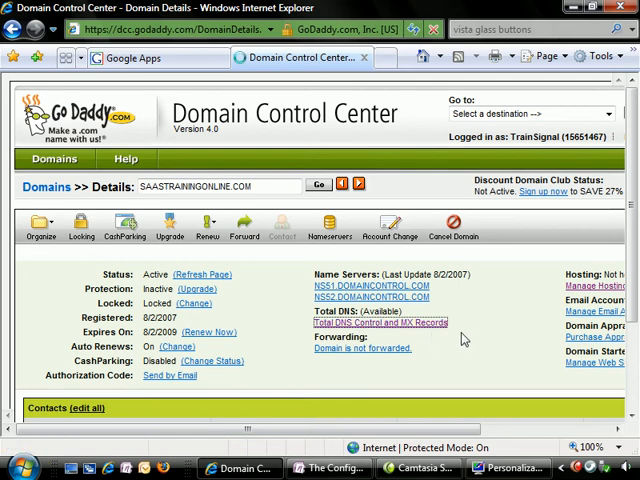
{"action": "scroll", "coordinate": [340, 295], "scroll_direction": "down", "scroll_amount": 1}
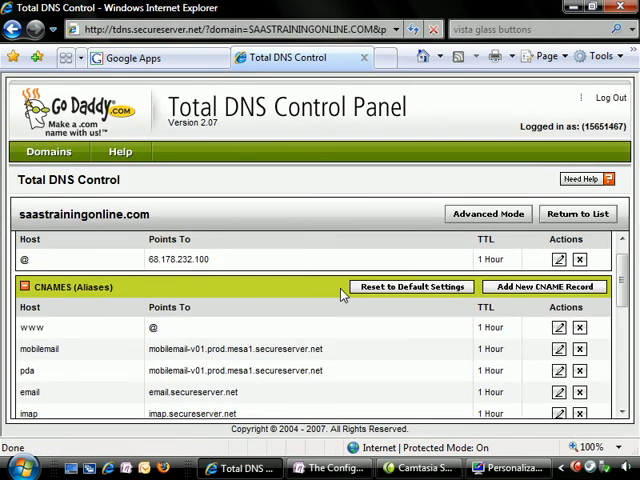
{"action": "scroll", "coordinate": [340, 295], "scroll_direction": "down", "scroll_amount": 1}
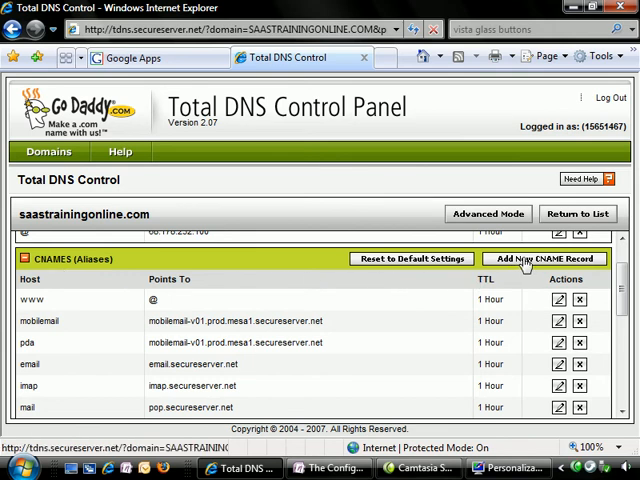
Add a new CNAME record with the pasted Google alias, moving on to the google.com target.
{"action": "left_click", "coordinate": [525, 260]}
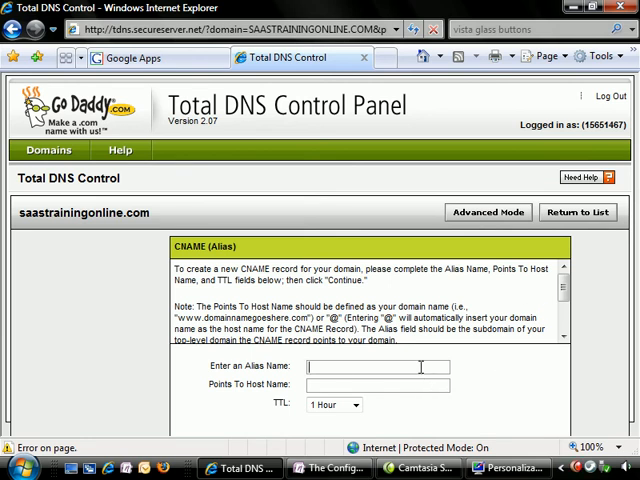
{"action": "key", "text": "ctrl+v"}
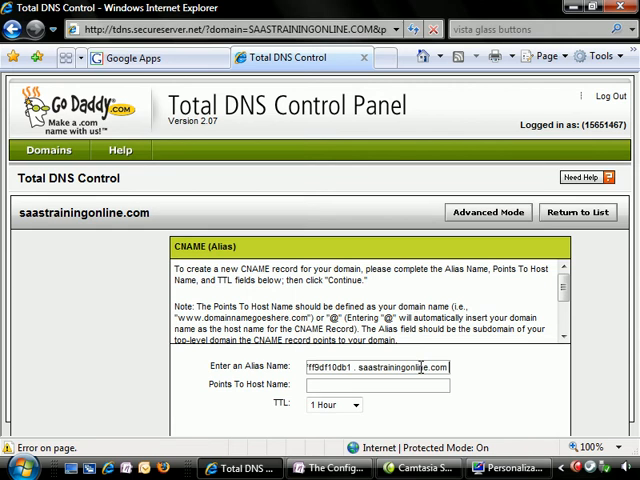
{"action": "left_click", "coordinate": [416, 382]}
{"action": "type", "text": "g"}
{"action": "type", "text": "oogle.c"}
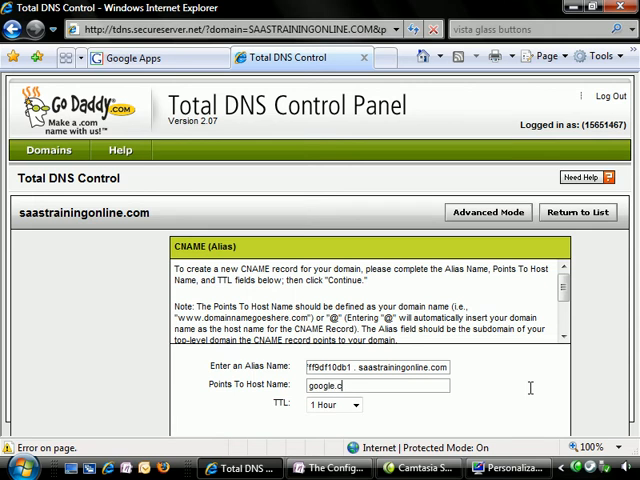
{"action": "type", "text": "om"}
{"action": "scroll", "coordinate": [530, 395], "scroll_direction": "down", "scroll_amount": 1}
Submit the record, then remove the stray spaces around the dot after db1 in the alias.
{"action": "left_click", "coordinate": [458, 426]}
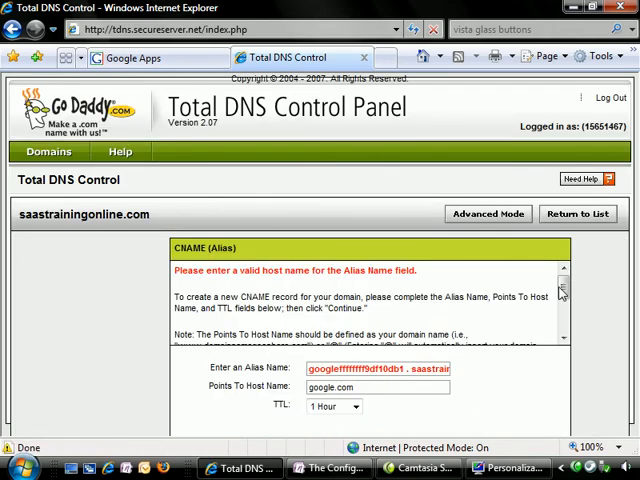
{"action": "scroll", "coordinate": [563, 290], "scroll_direction": "down", "scroll_amount": 3}
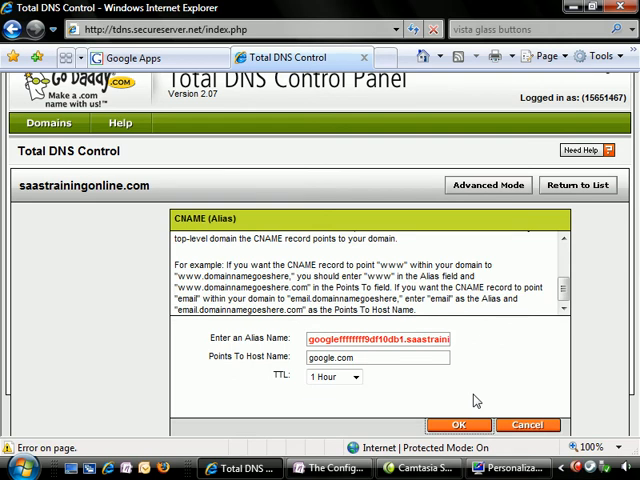
{"action": "left_click", "coordinate": [406, 339]}
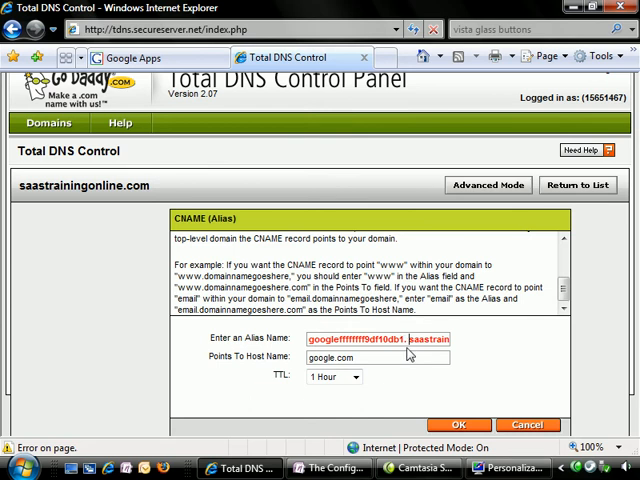
{"action": "key", "text": "BackSpace"}
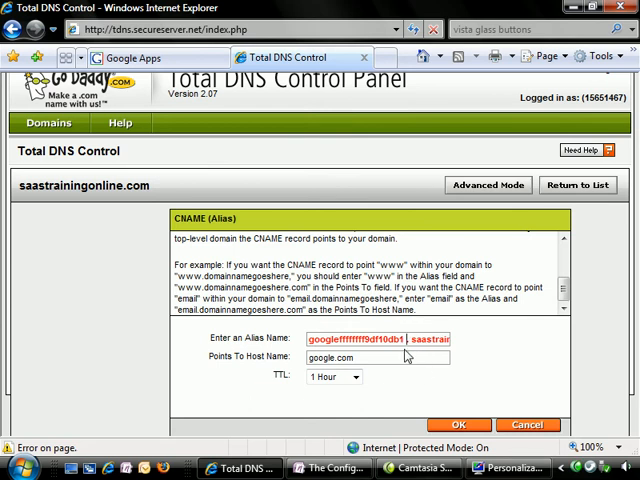
{"action": "type", "text": "."}
{"action": "key", "text": "Delete"}
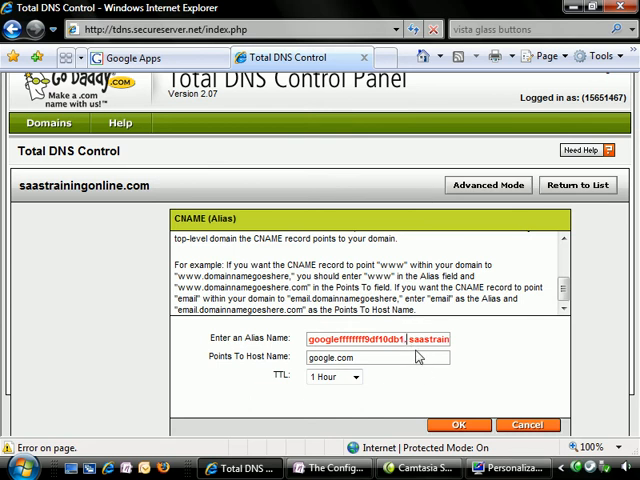
{"action": "key", "text": "BackSpace"}
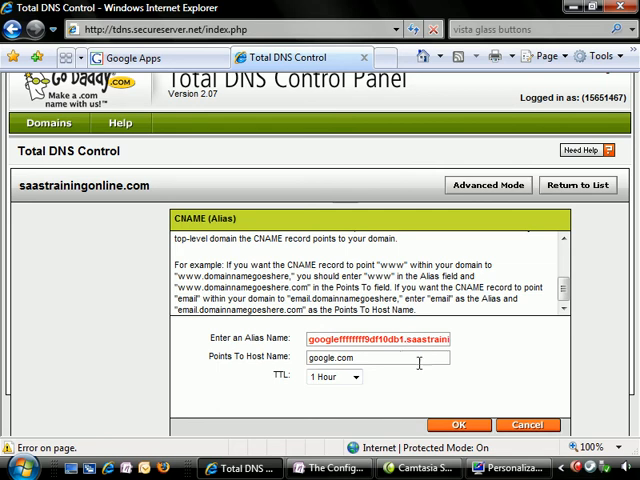
Save the corrected CNAME record and confirm it lists google.com as Pending Setup.
{"action": "left_click", "coordinate": [459, 424]}
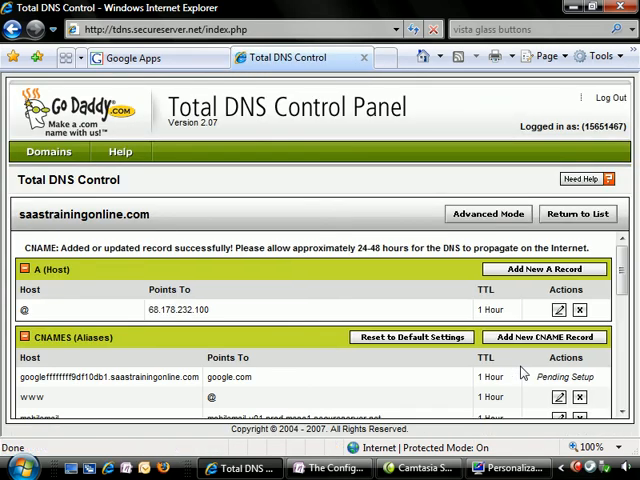
{"action": "scroll", "coordinate": [390, 357], "scroll_direction": "down", "scroll_amount": 2}
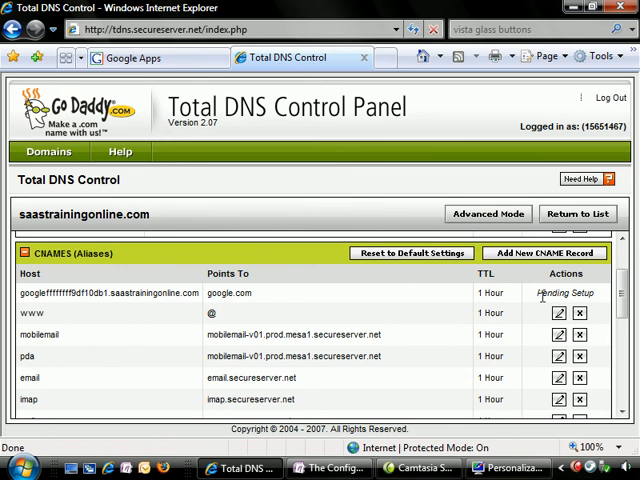
{"action": "double_click", "coordinate": [537, 293]}
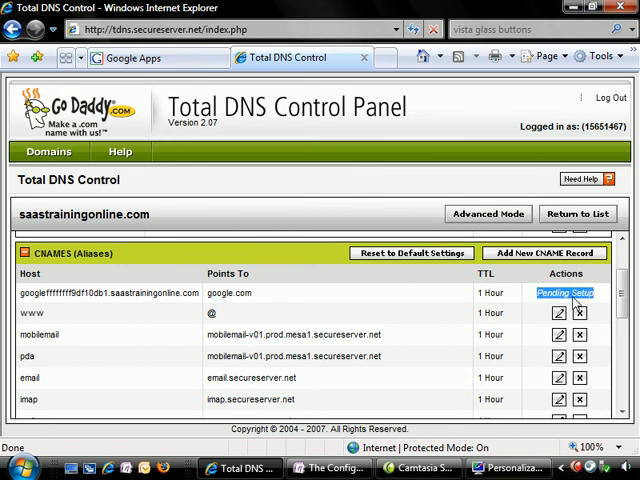
{"action": "left_click", "coordinate": [389, 298]}
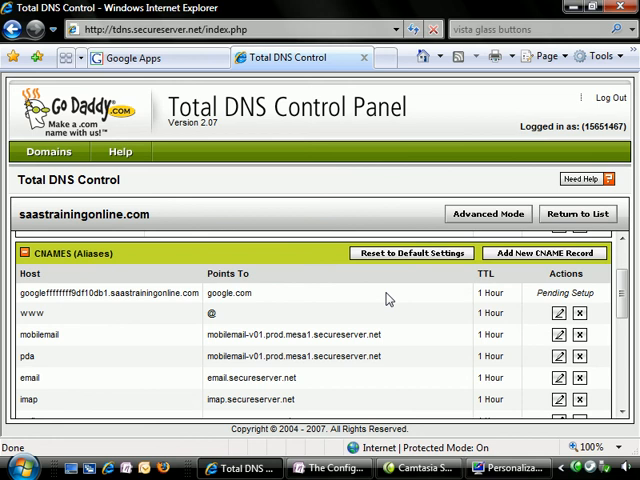
Verify domain ownership and return to the dashboard showing Start Page's ownership-check message.
{"action": "left_click", "coordinate": [150, 58]}
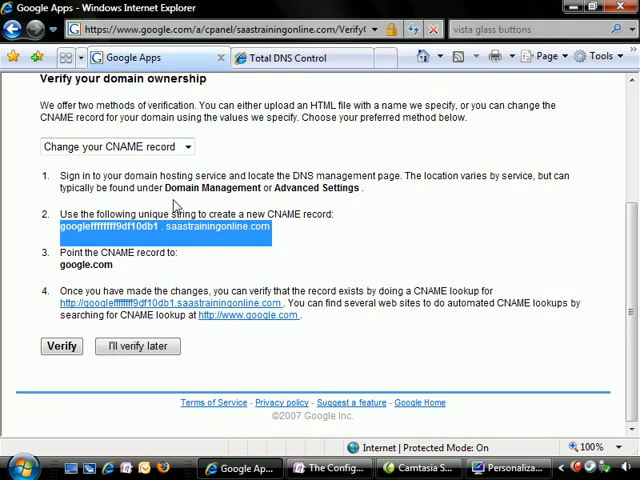
{"action": "left_click", "coordinate": [214, 350]}
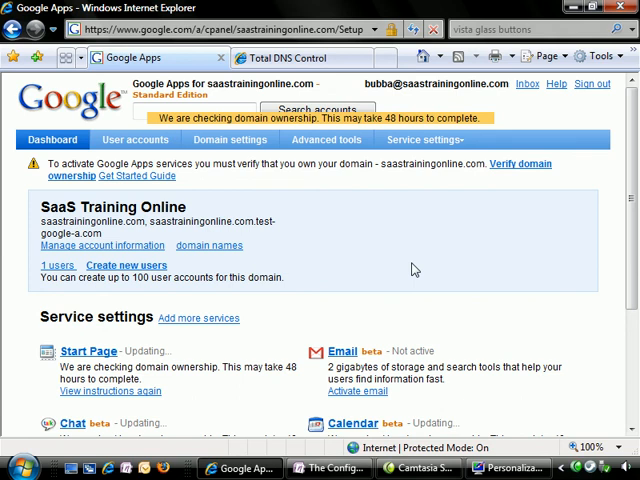
{"action": "scroll", "coordinate": [415, 270], "scroll_direction": "down", "scroll_amount": 3}
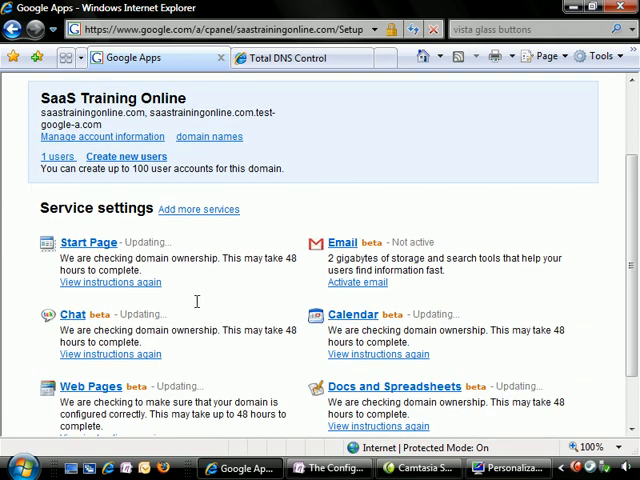
{"action": "left_click_drag", "start_coordinate": [141, 270], "coordinate": [61, 258]}
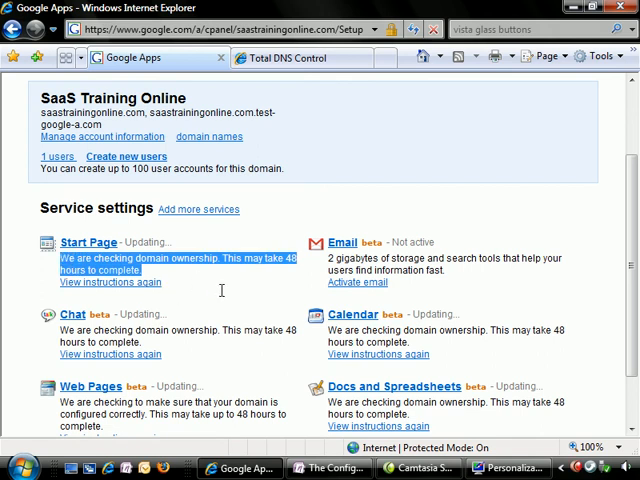
{"action": "left_click", "coordinate": [221, 290]}
{"action": "scroll", "coordinate": [281, 320], "scroll_direction": "up", "scroll_amount": 3}
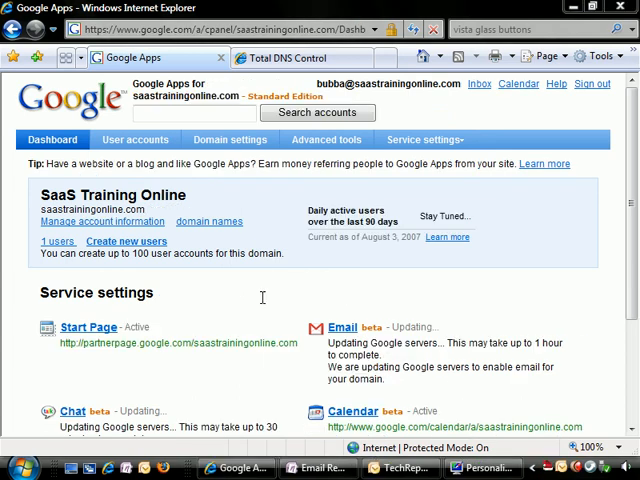
{"action": "scroll", "coordinate": [242, 307], "scroll_direction": "down", "scroll_amount": 3}
{"action": "scroll", "coordinate": [242, 307], "scroll_direction": "down", "scroll_amount": 3}
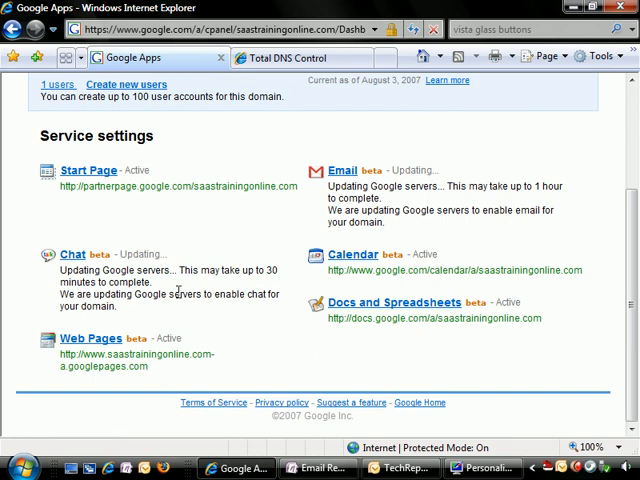
Highlight the active Calendar, Docs and Web Pages services and the saastrainingonline.com domain name.
{"action": "left_click_drag", "start_coordinate": [301, 187], "coordinate": [63, 187]}
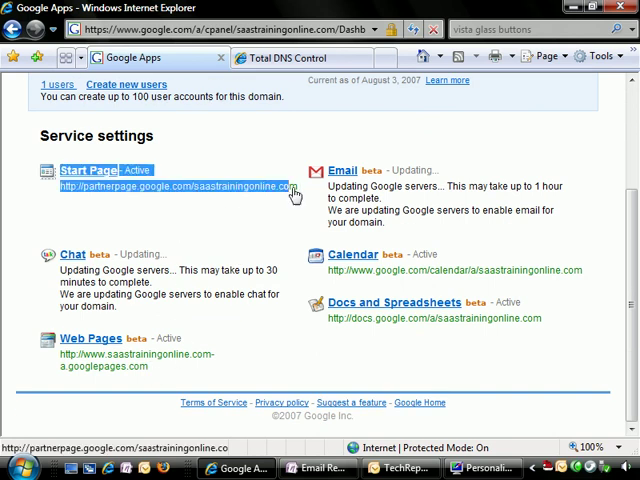
{"action": "left_click", "coordinate": [59, 197]}
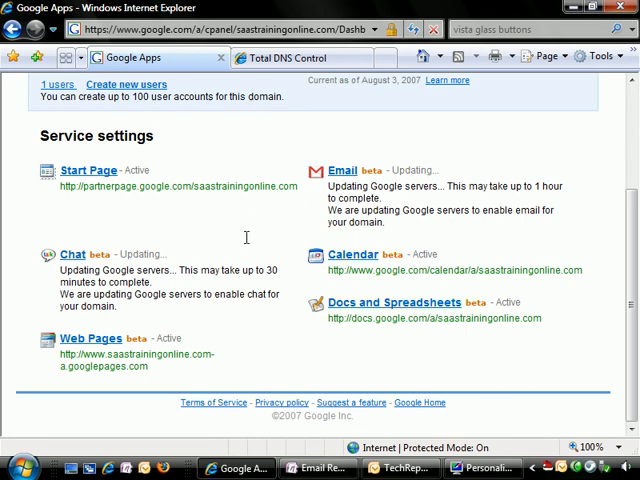
{"action": "left_click_drag", "start_coordinate": [325, 268], "coordinate": [588, 278]}
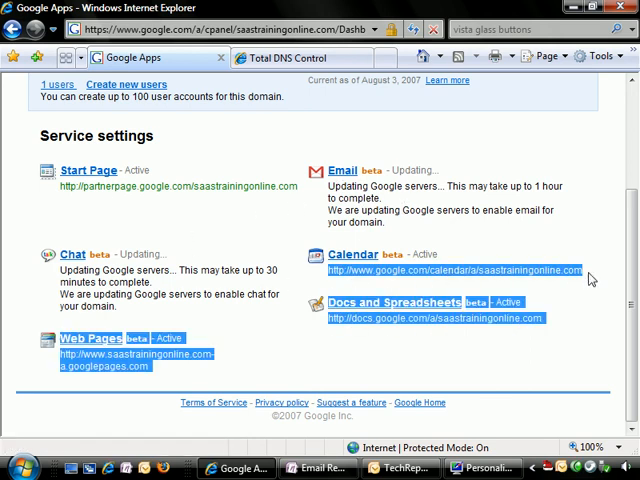
{"action": "left_click", "coordinate": [266, 280]}
{"action": "scroll", "coordinate": [266, 280], "scroll_direction": "up", "scroll_amount": 3}
{"action": "scroll", "coordinate": [262, 280], "scroll_direction": "up", "scroll_amount": 3}
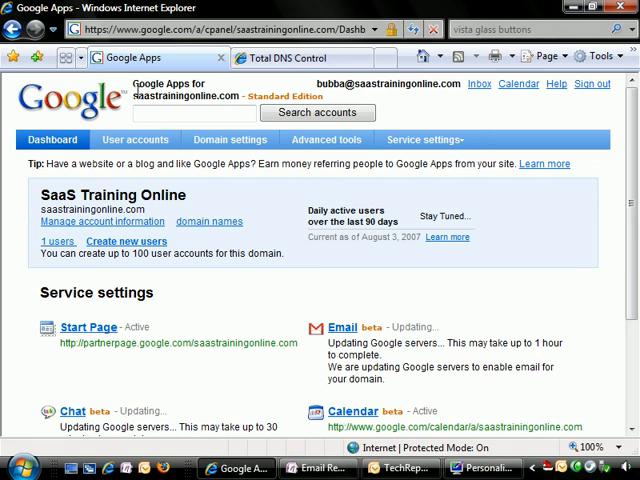
{"action": "left_click_drag", "start_coordinate": [132, 96], "coordinate": [241, 95]}
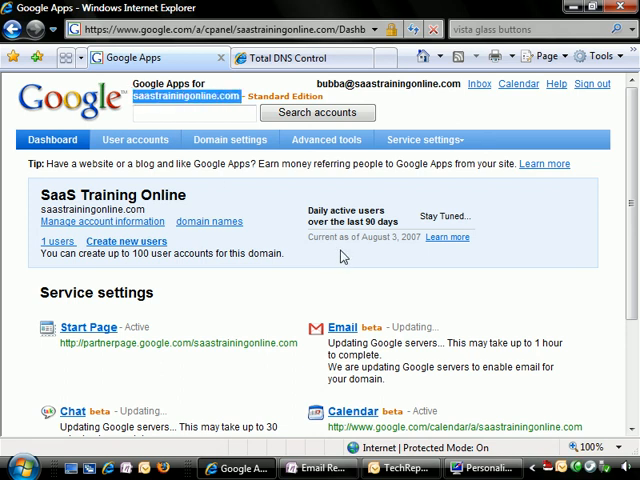